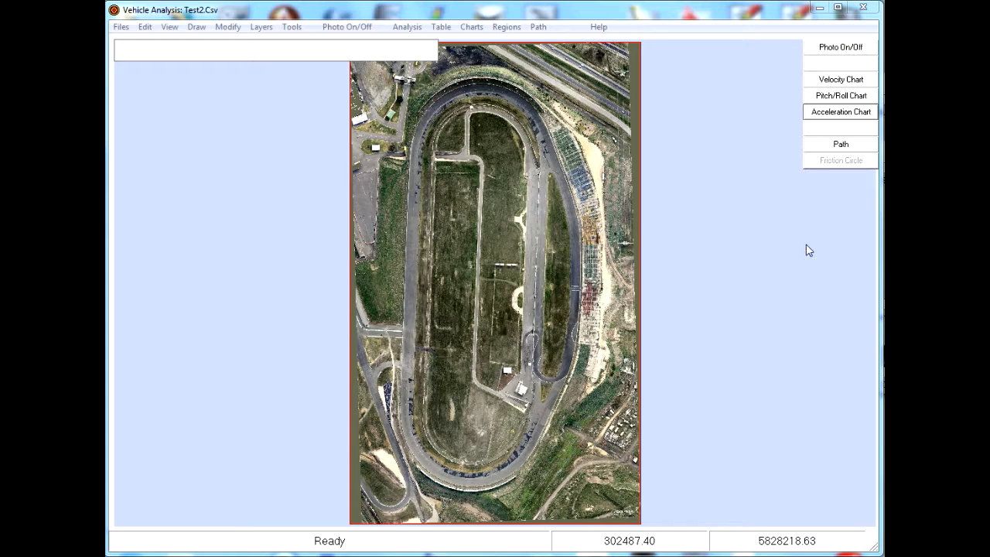
Open the data file IMU_16112016_1008.Csv from the Work folder.
left_click(121, 27)
left_click(150, 57)
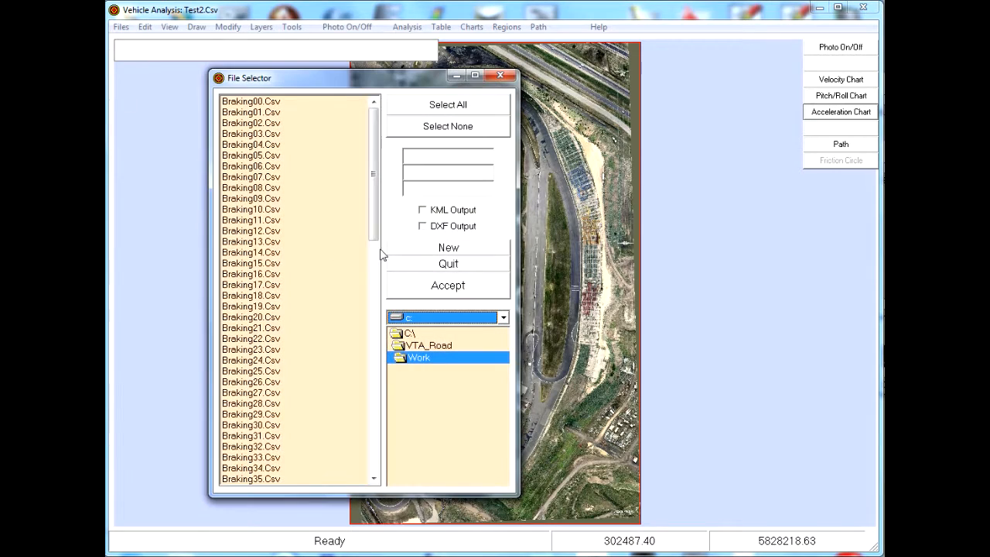
left_click_drag(379, 249, 369, 415)
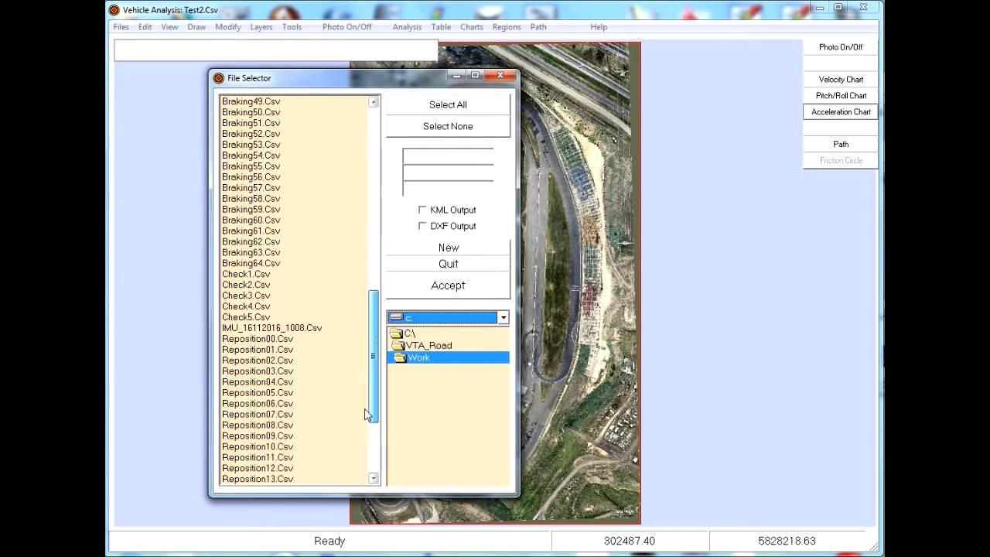
left_click(313, 328)
left_click(444, 286)
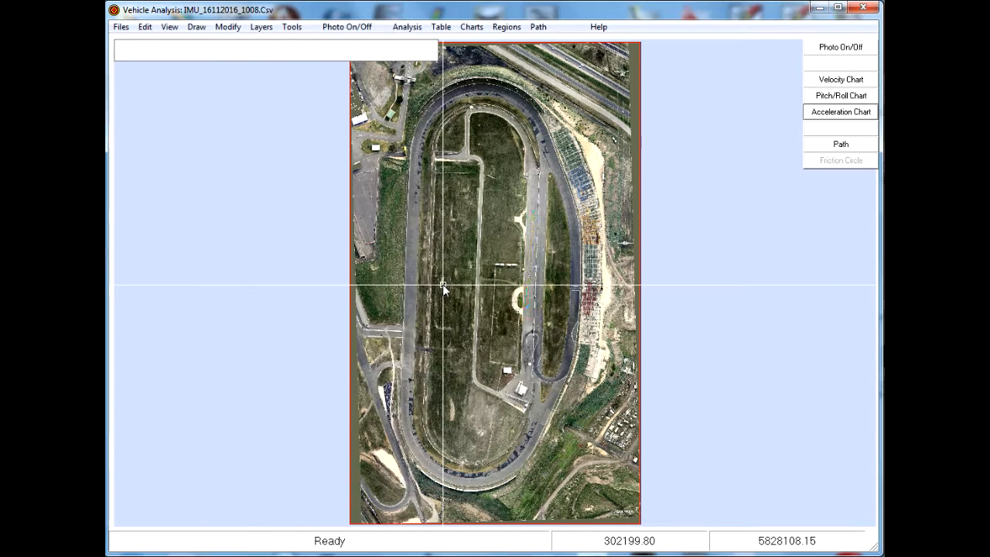
Zoom into a window around the recorded trajectory on the track's inner straight.
right_click(490, 333)
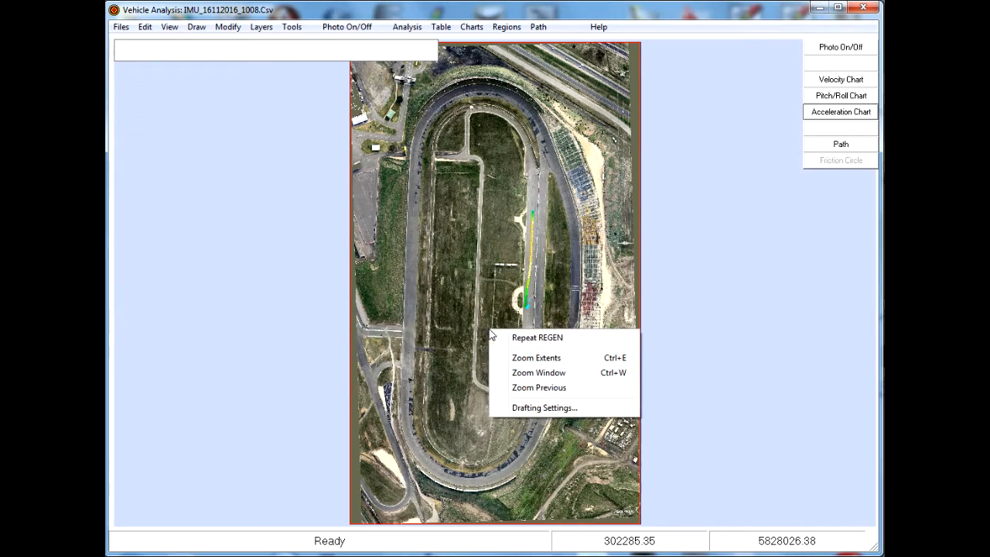
left_click(535, 373)
left_click(502, 316)
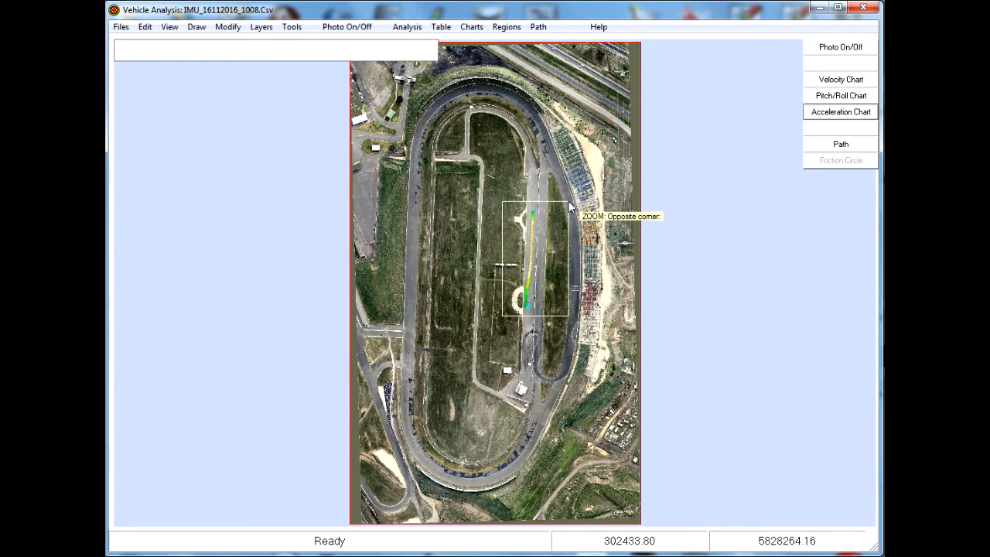
left_click(595, 203)
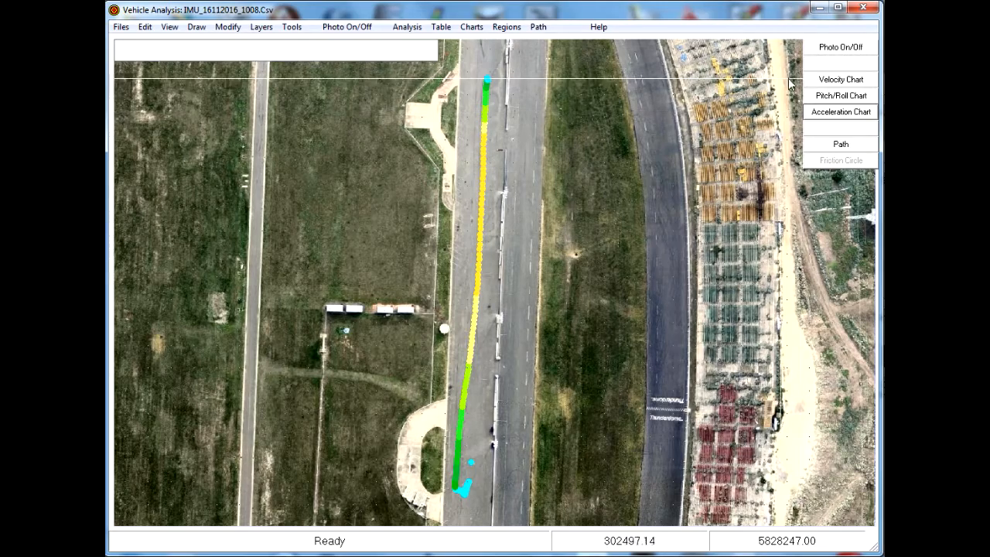
Review the velocity chart and the acceleration chart, closing each afterwards.
left_click(843, 81)
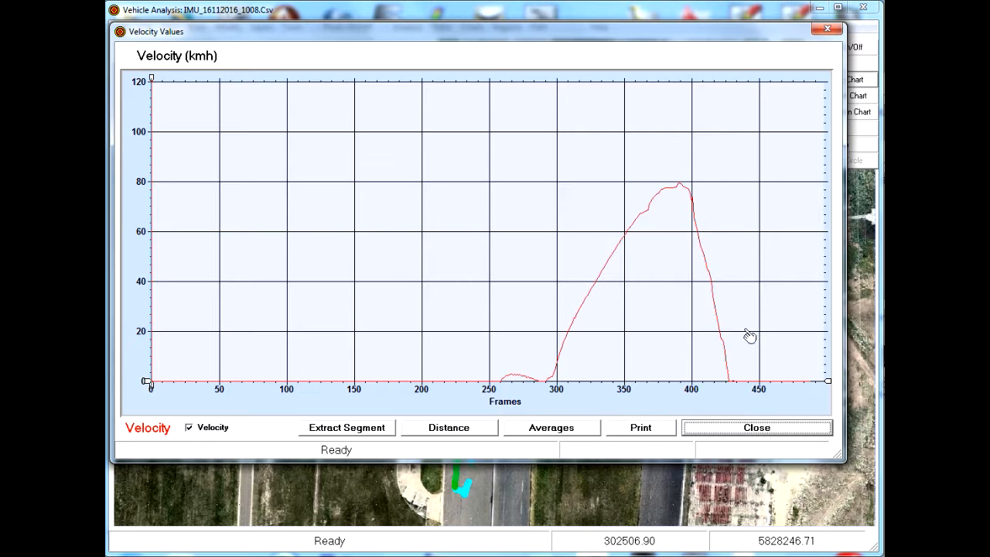
left_click(748, 428)
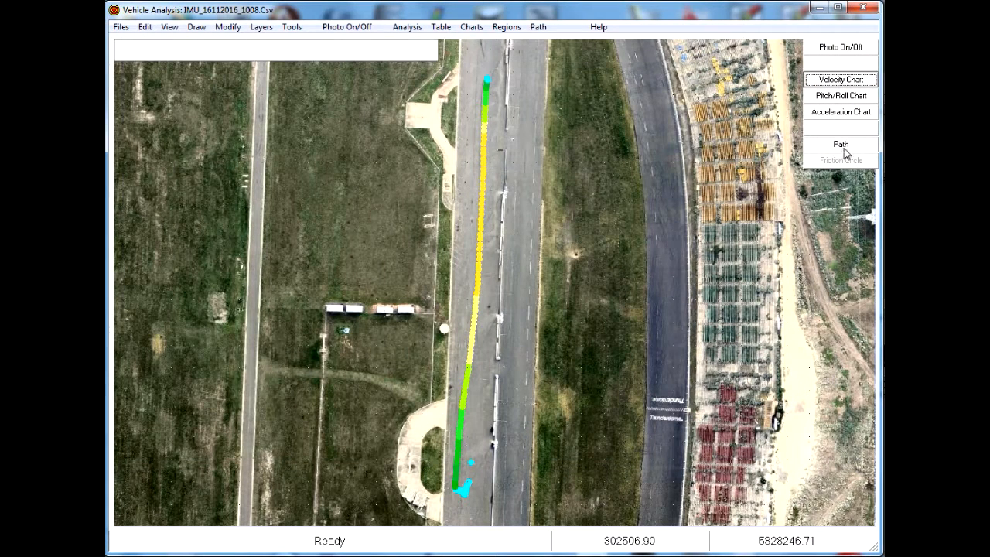
left_click(842, 113)
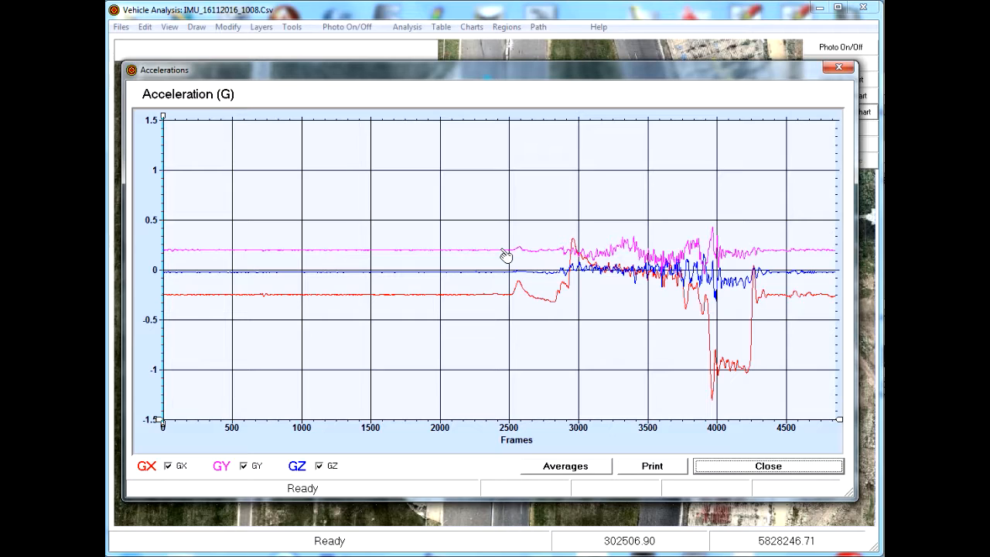
left_click(768, 466)
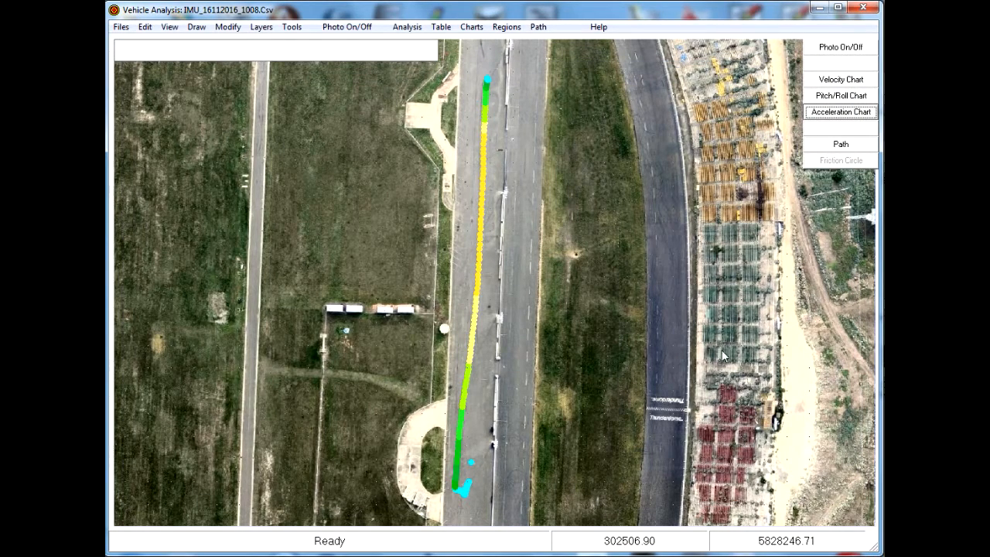
Open the vehicle trajectory panel and zoom into a window around the start of the trajectory.
left_click(841, 145)
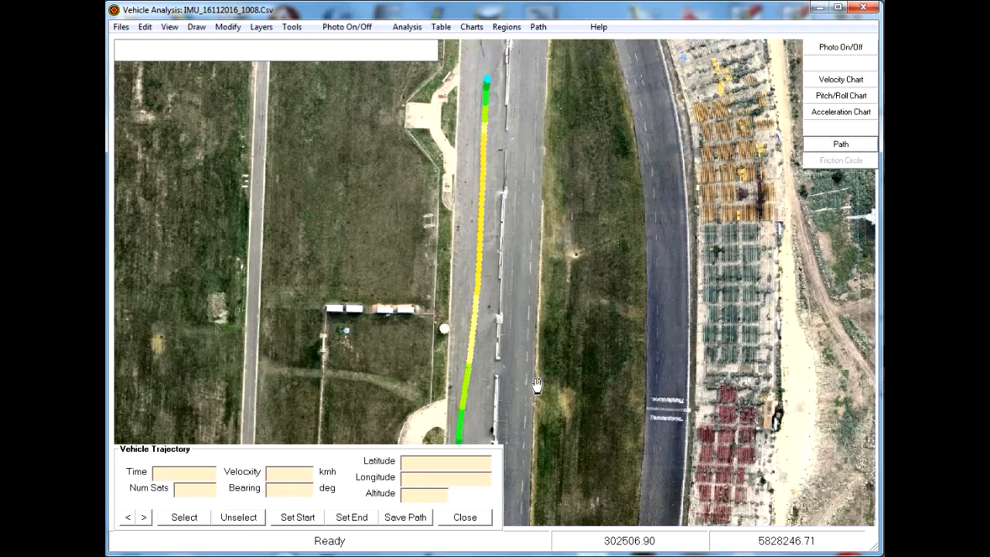
left_click_drag(537, 385, 651, 290)
right_click(686, 366)
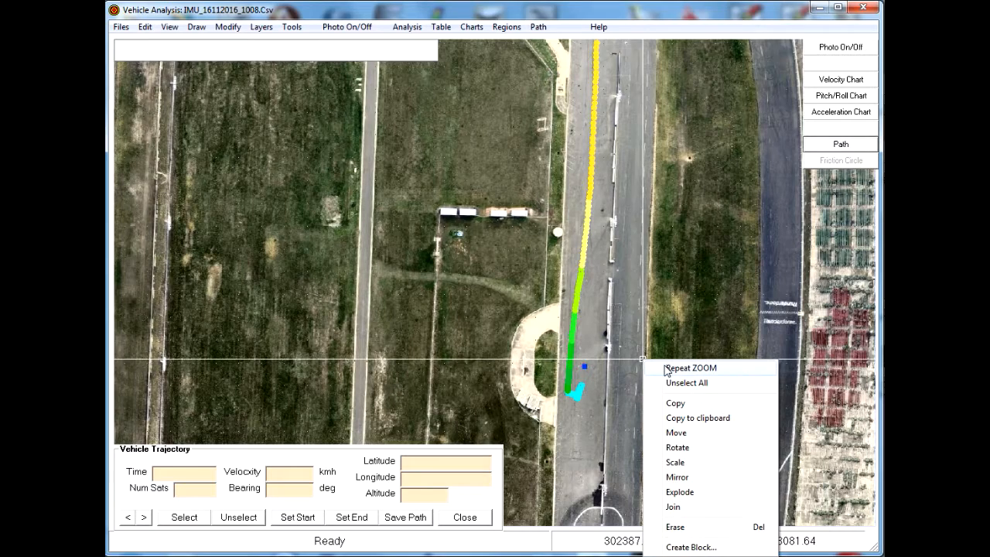
left_click(670, 338)
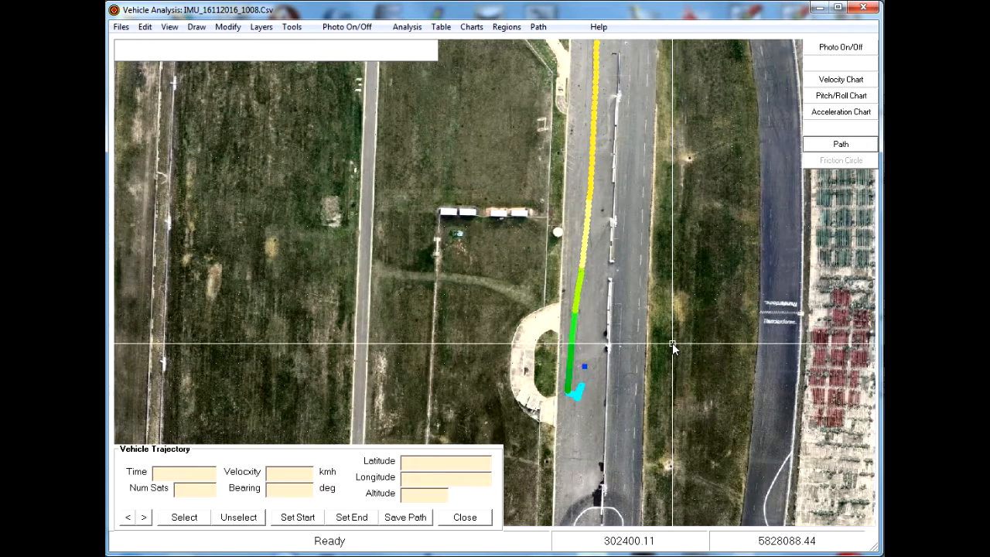
right_click(672, 343)
left_click(688, 315)
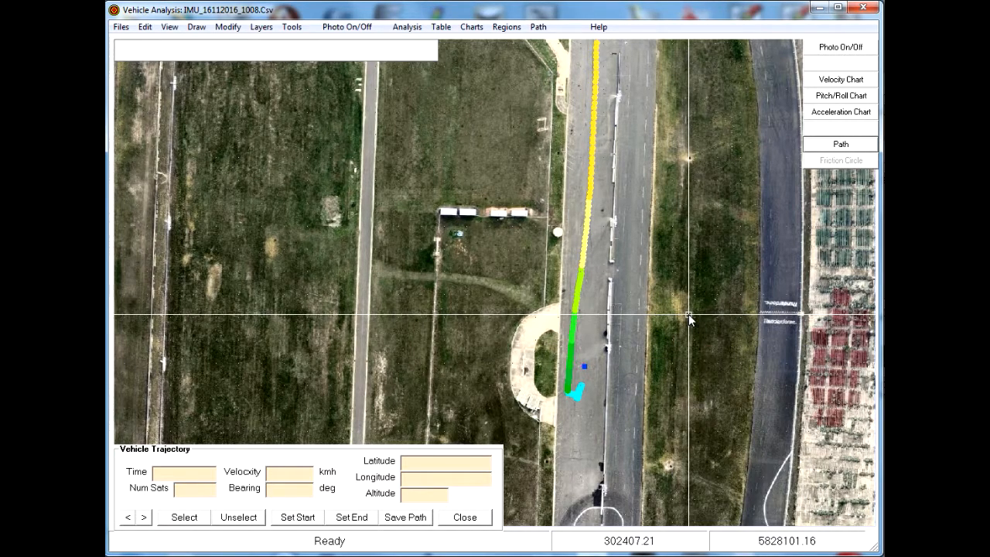
right_click(688, 314)
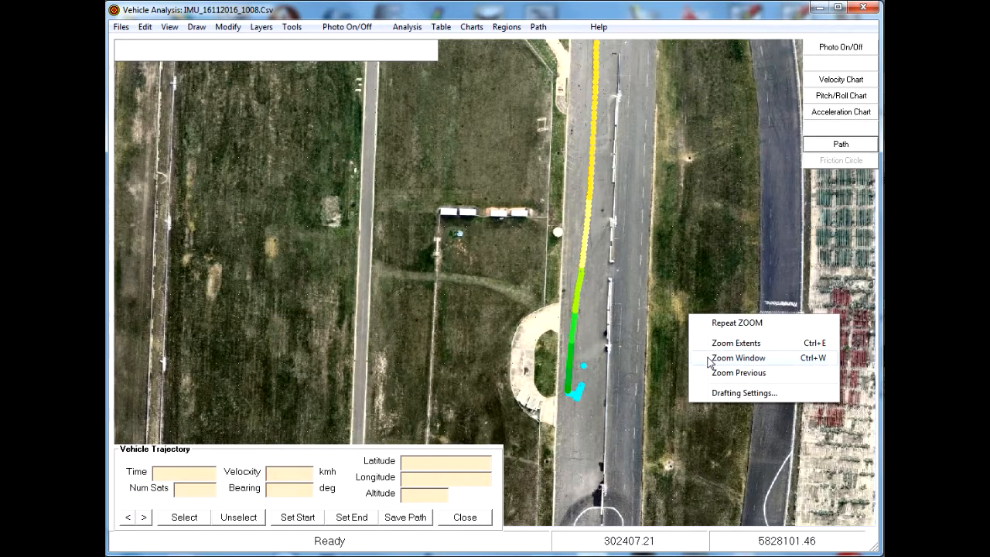
left_click(738, 358)
left_click(550, 406)
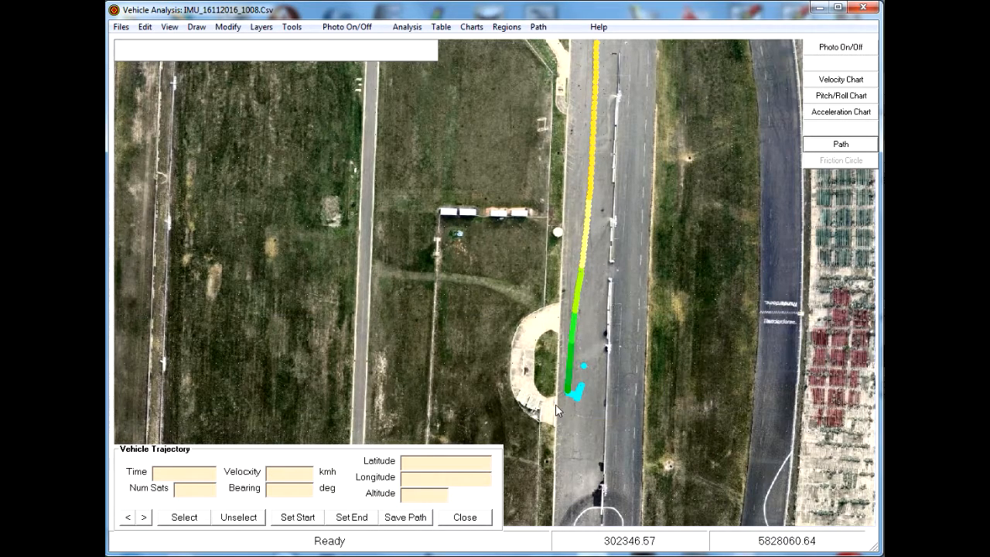
left_click(605, 364)
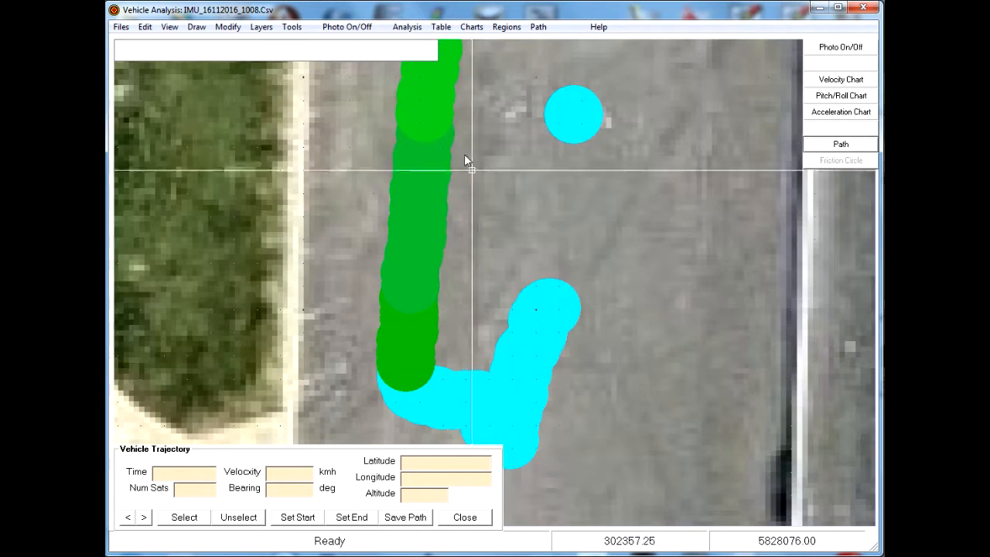
Reduce the trajectory point size to Small Points and then to Very Small.
left_click(408, 28)
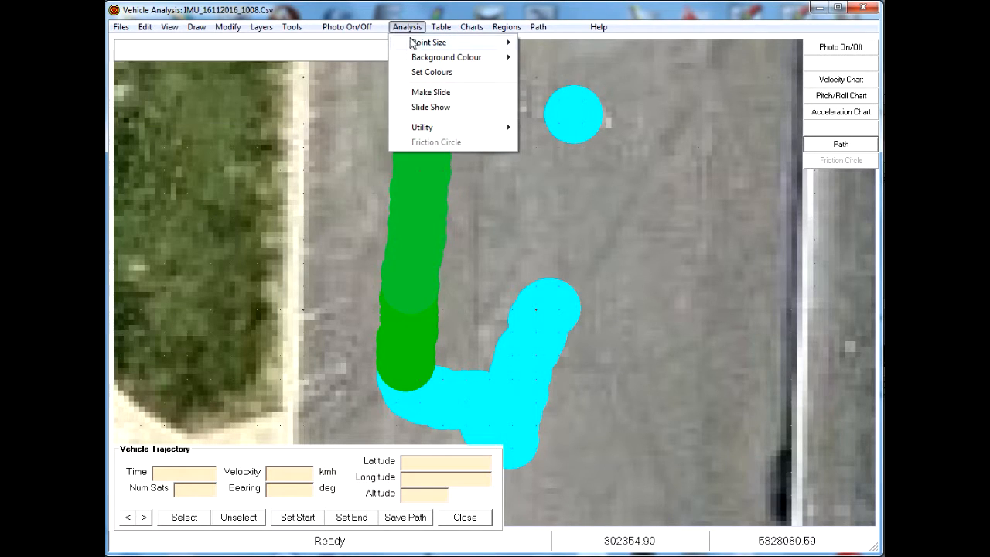
mouse_move(426, 47)
left_click(558, 58)
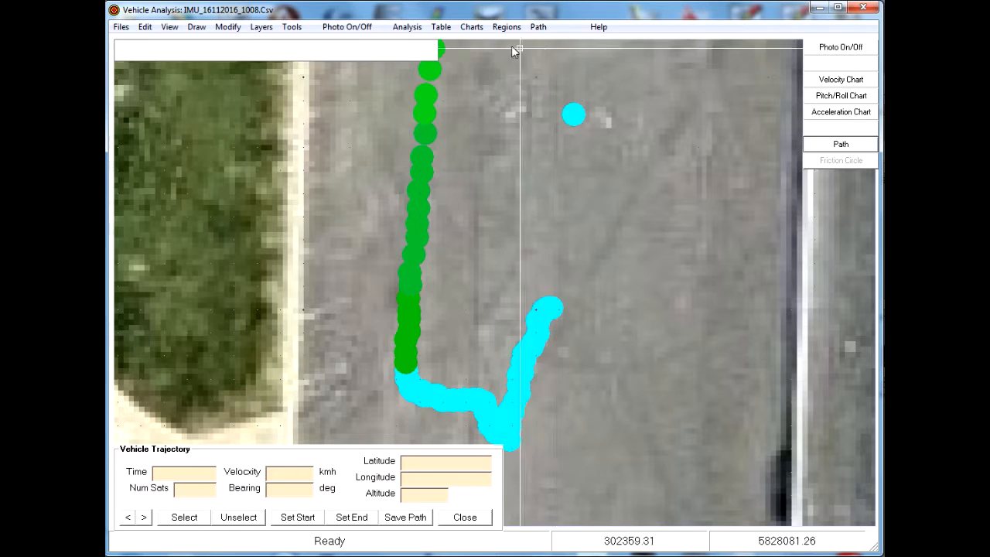
left_click(407, 27)
mouse_move(438, 44)
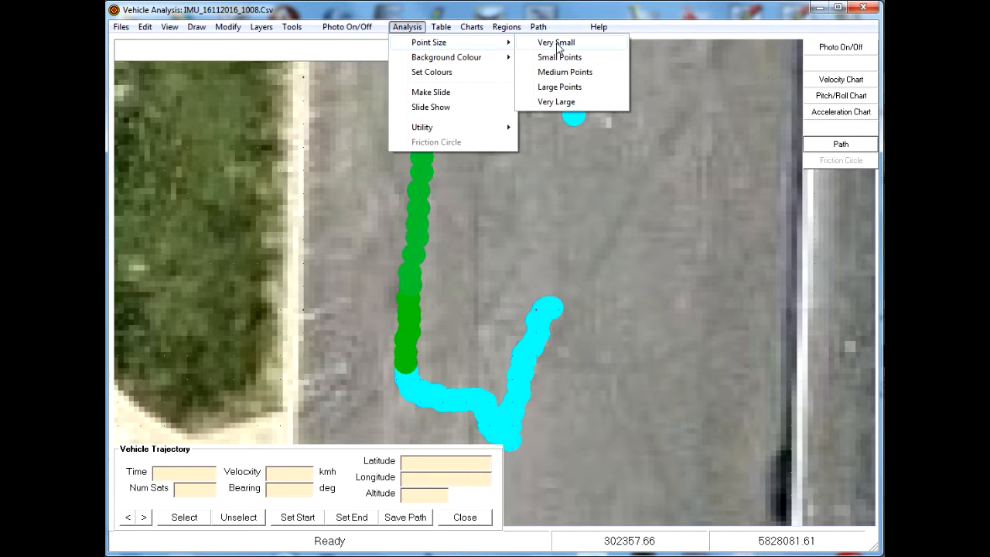
left_click(556, 41)
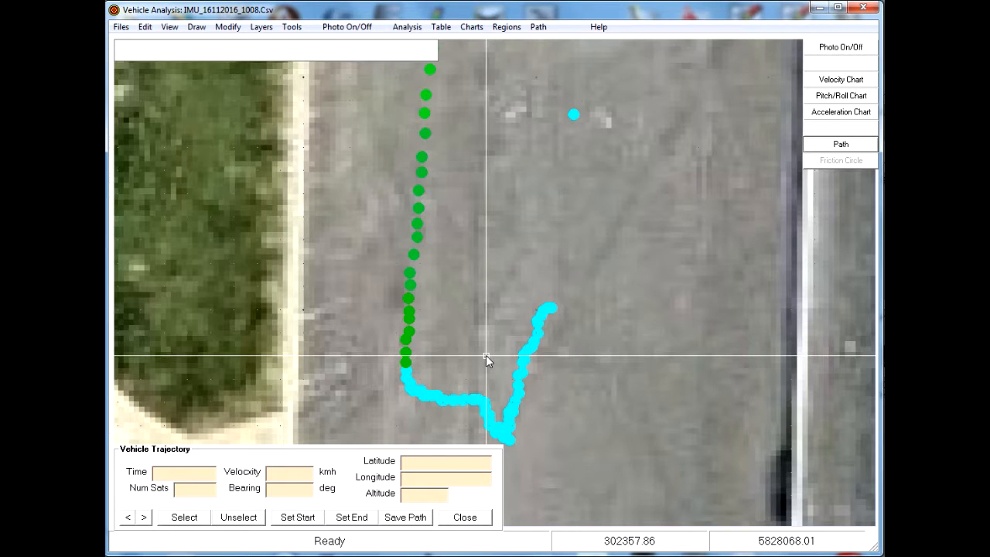
Select the point where the green track meets the cyan segment and set it as the path start.
left_click(402, 362)
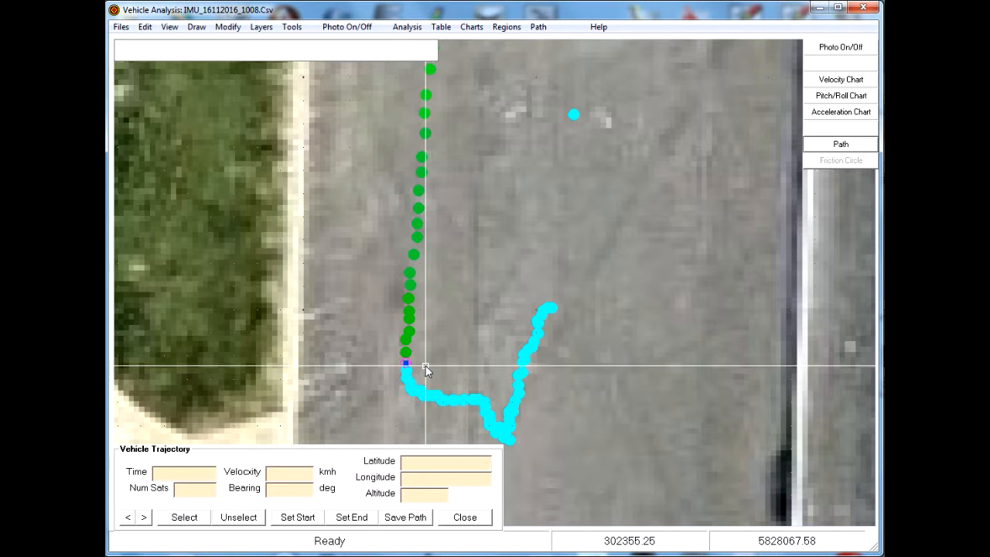
left_click(297, 520)
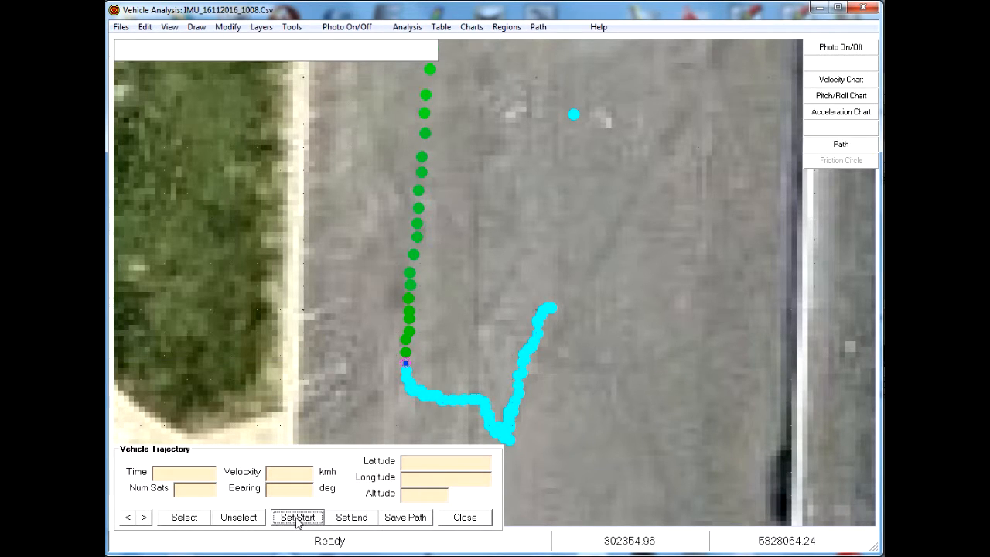
left_click(186, 520)
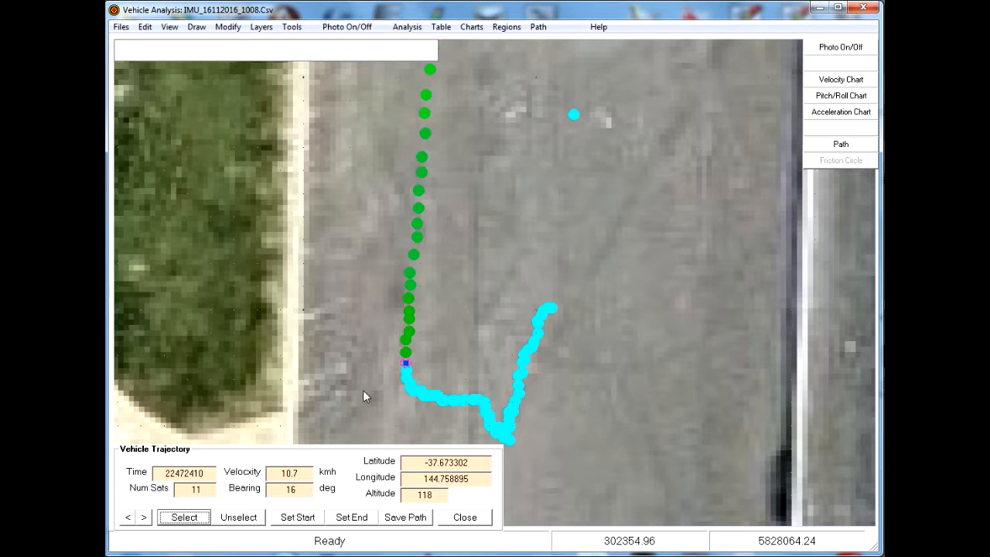
left_click(300, 522)
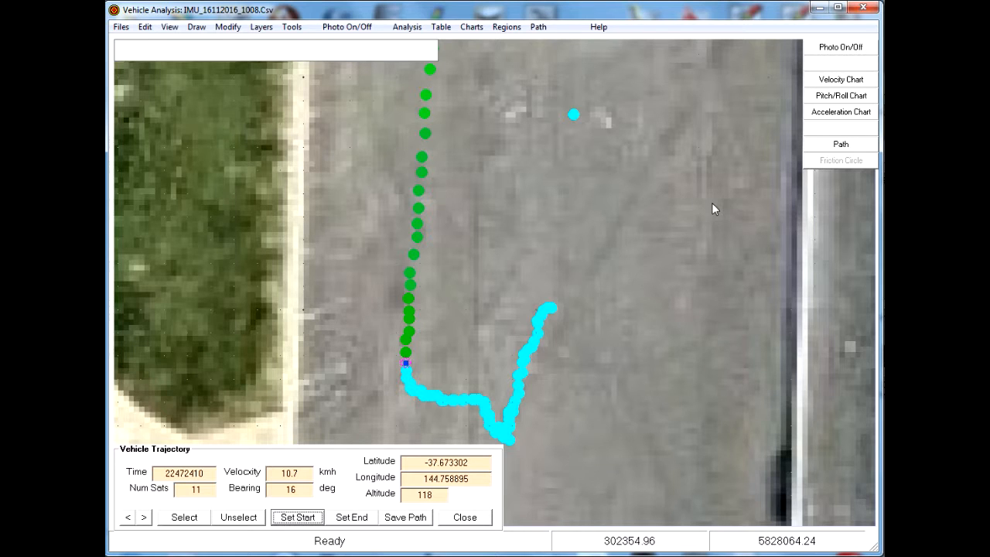
Pan along the trajectory up the straight towards its far end.
left_click_drag(712, 203, 713, 441)
left_click_drag(674, 204, 682, 440)
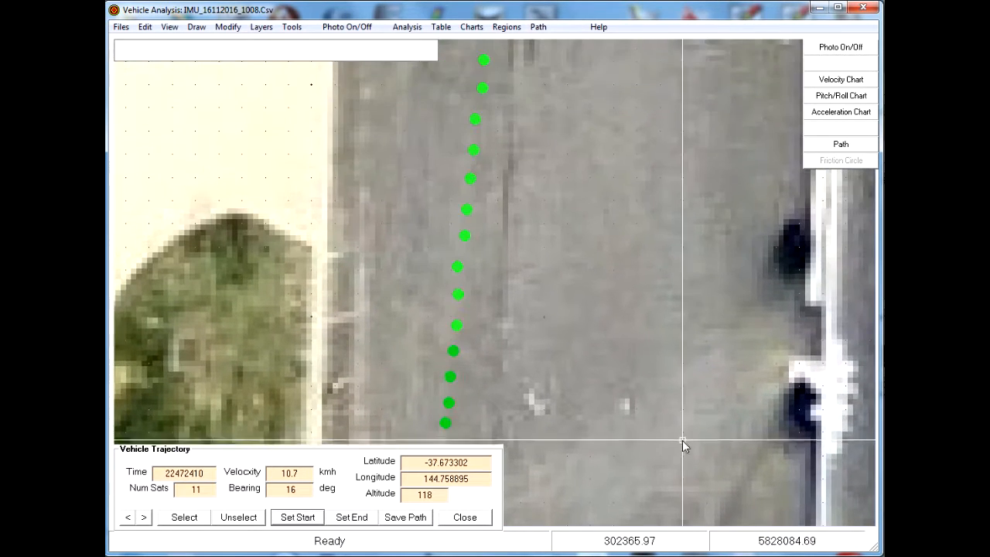
left_click_drag(670, 152, 679, 397)
left_click_drag(645, 129, 646, 334)
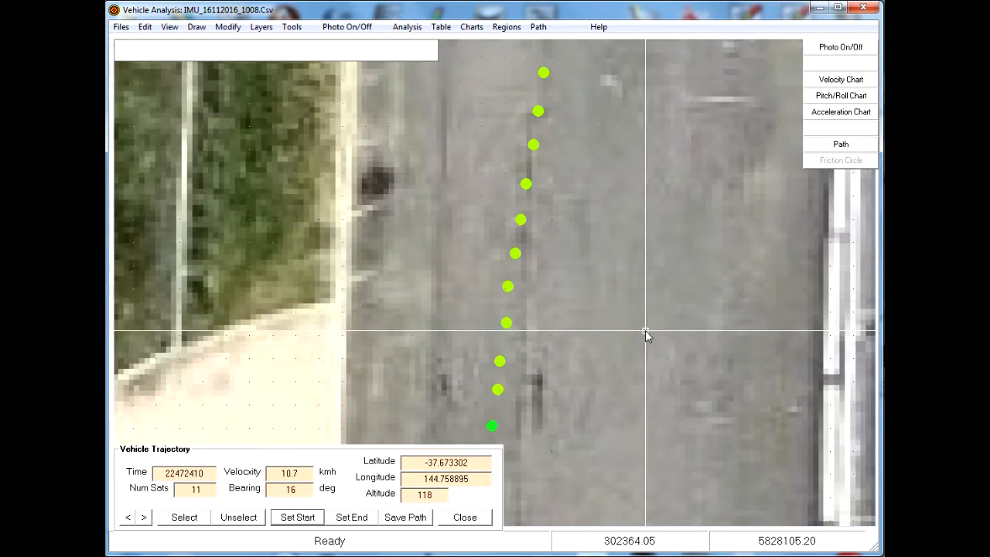
left_click_drag(656, 148, 647, 387)
left_click_drag(655, 131, 620, 395)
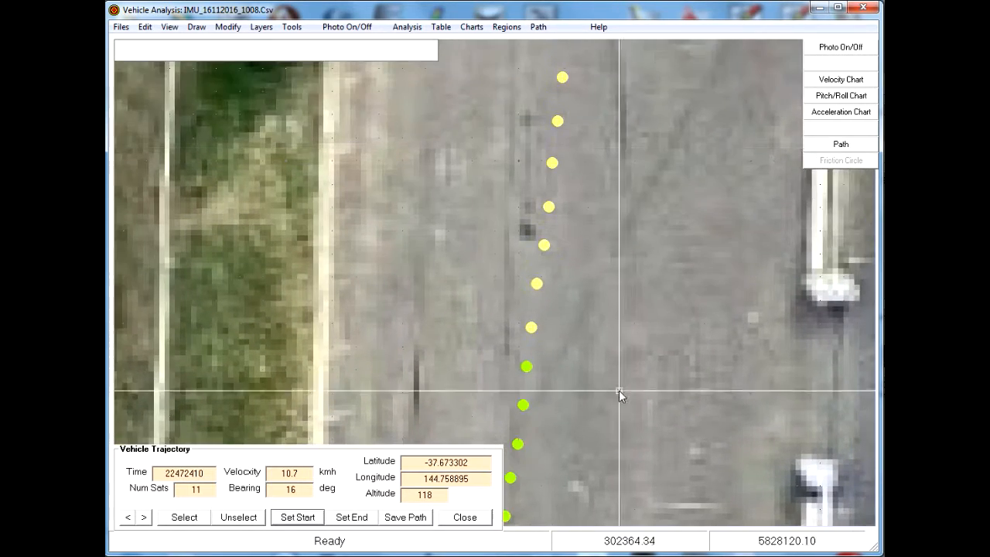
left_click_drag(650, 126, 634, 338)
scroll(635, 111, "down", 2)
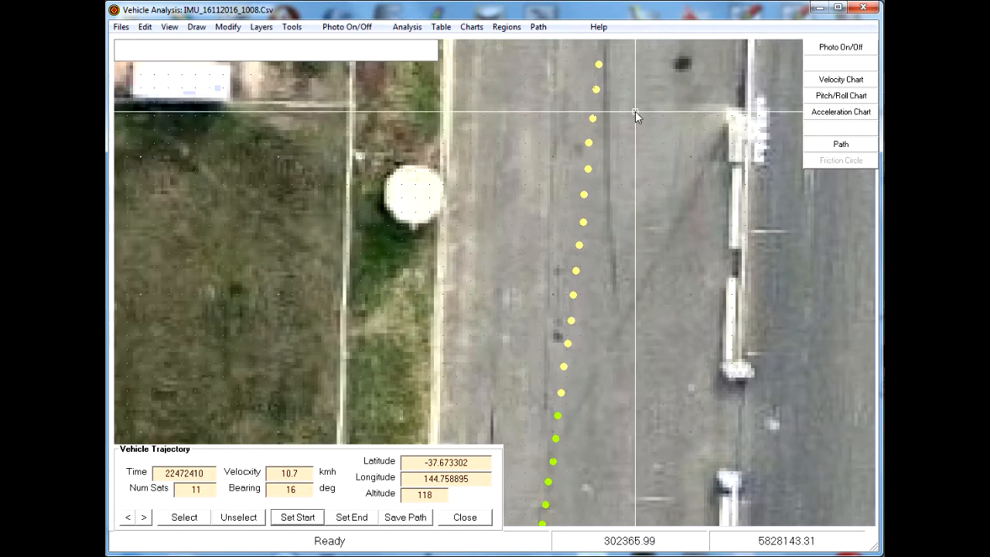
left_click_drag(641, 93, 625, 278)
left_click_drag(645, 100, 620, 279)
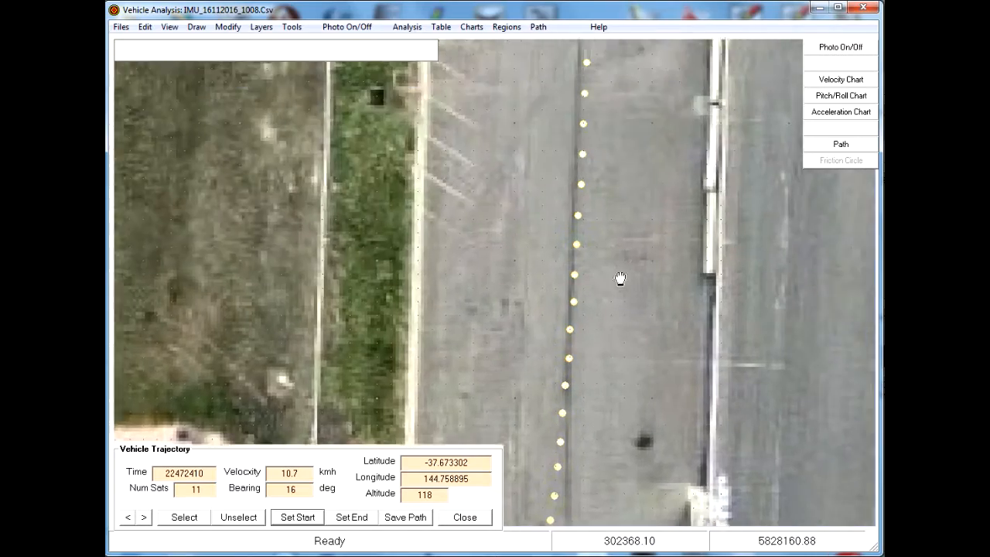
left_click_drag(624, 162, 619, 255)
left_click_drag(625, 184, 605, 252)
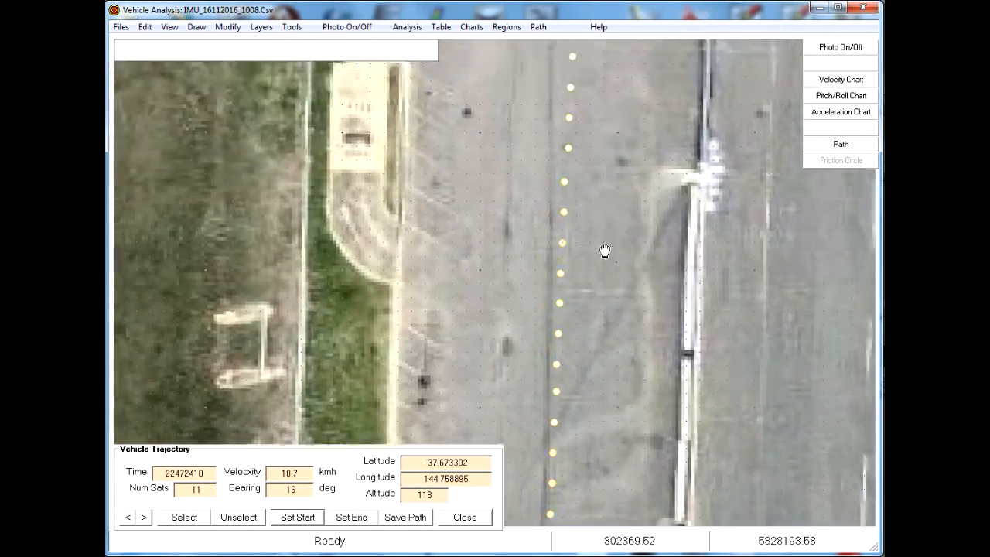
left_click_drag(601, 183, 577, 345)
left_click_drag(567, 175, 579, 215)
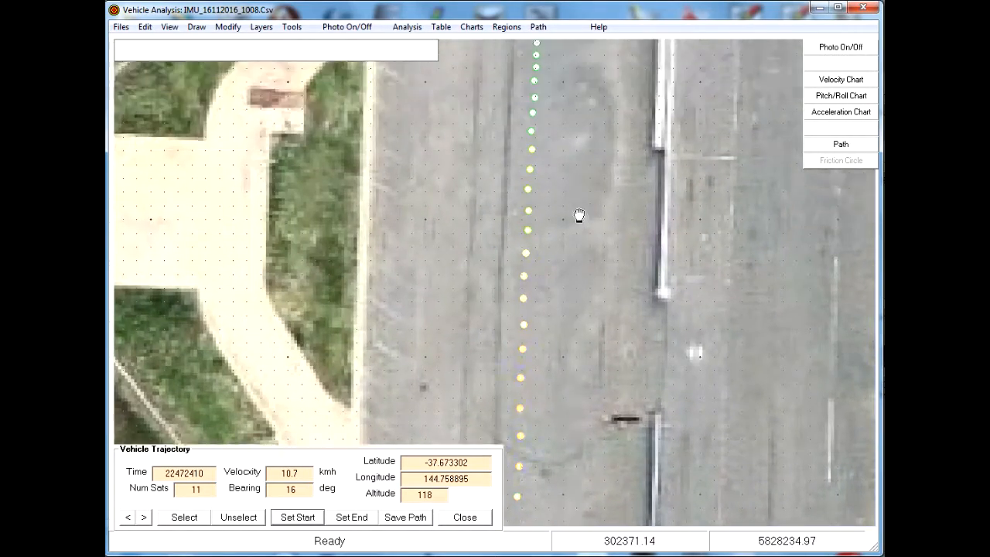
Select the trajectory point just below the cyan segment at the far end and set it as the path end.
right_click(594, 254)
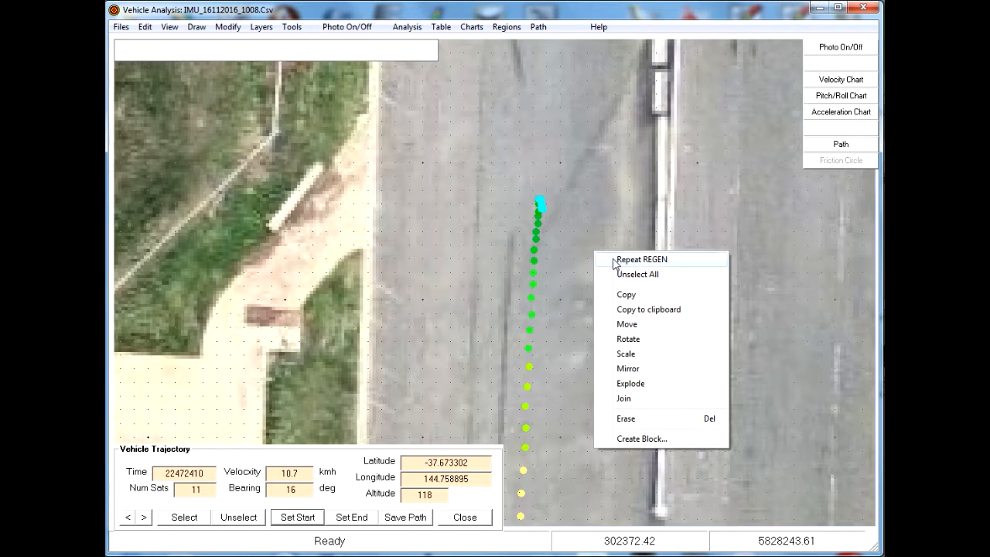
left_click(597, 210)
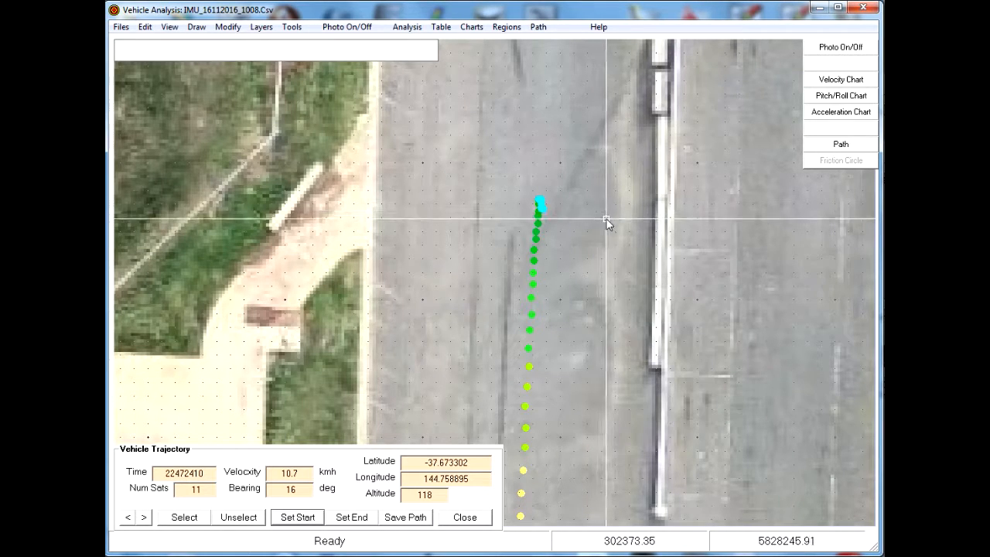
right_click(608, 223)
left_click(619, 260)
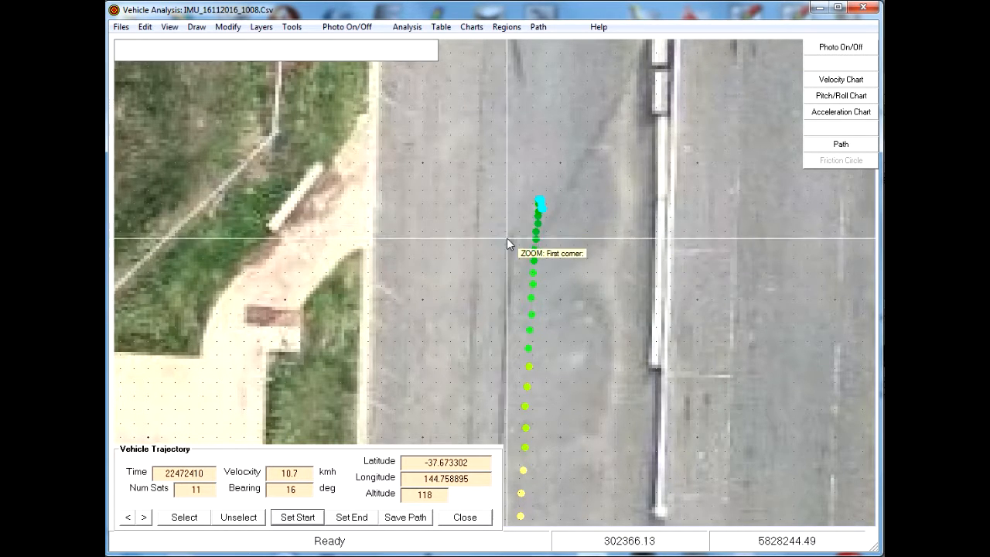
left_click(508, 246)
left_click(565, 195)
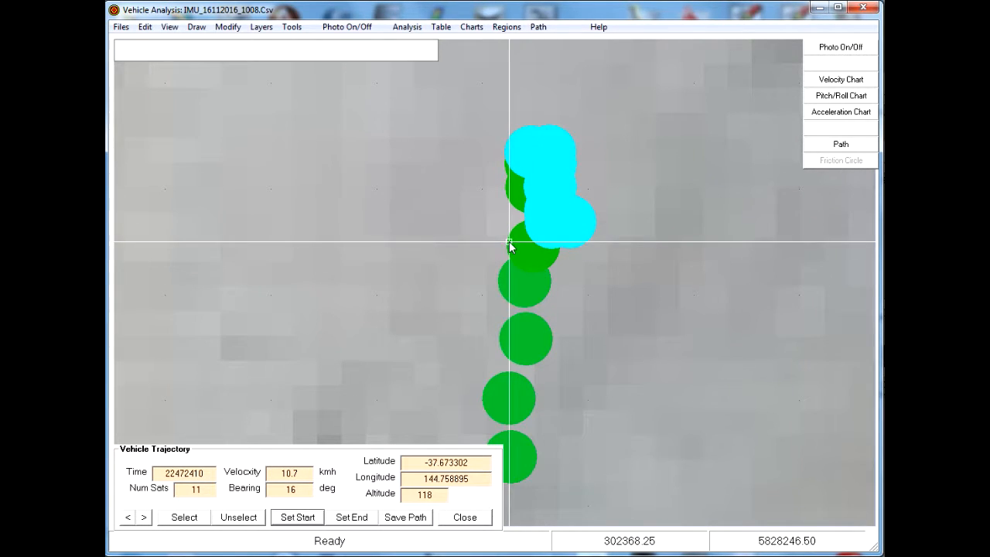
left_click(532, 243)
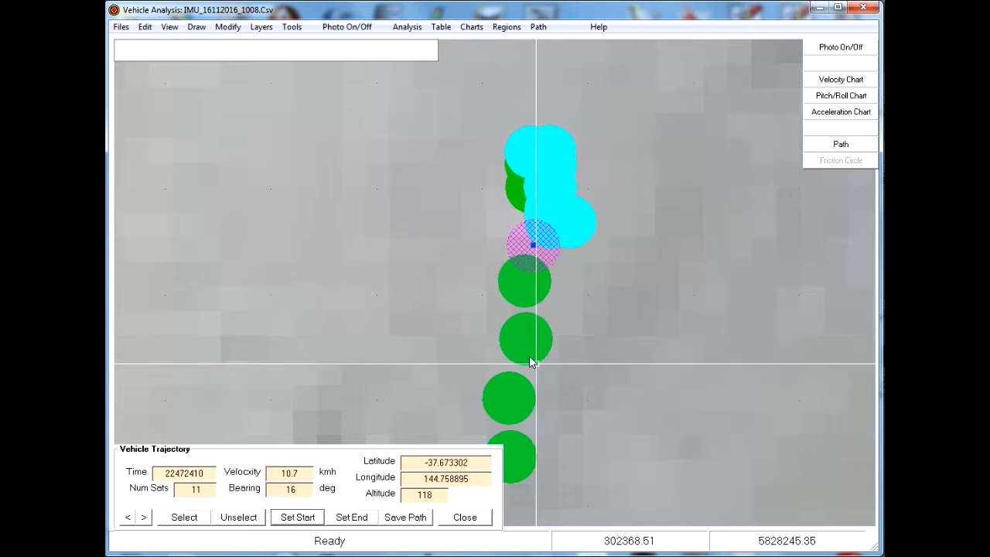
left_click(190, 520)
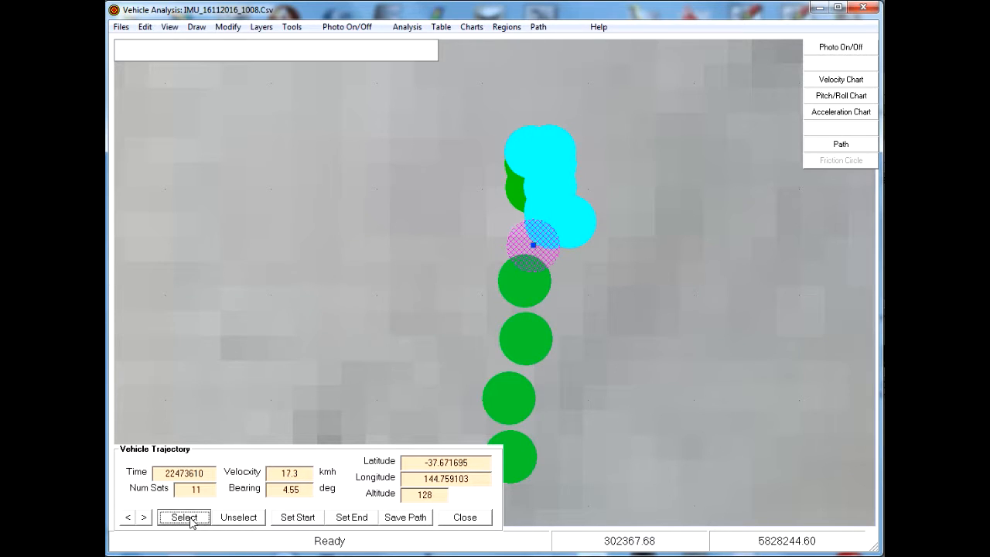
left_click(359, 520)
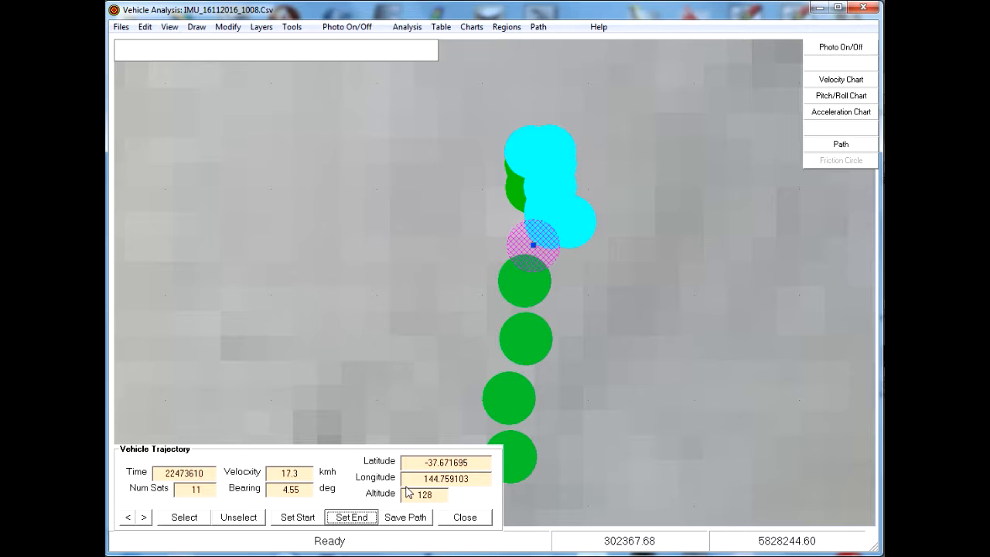
Save the defined path segment as Test3 in the Work folder.
left_click(407, 519)
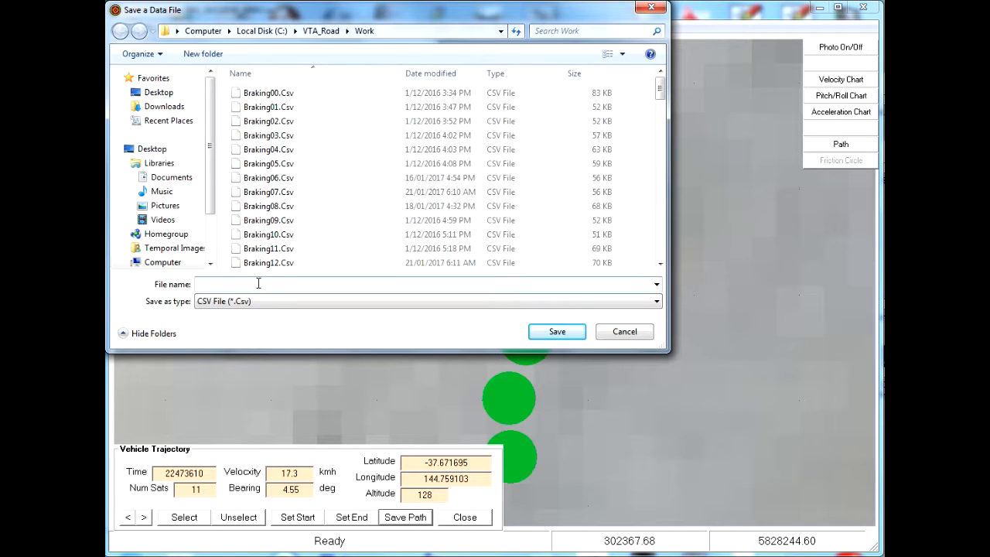
type("Test3")
left_click(563, 333)
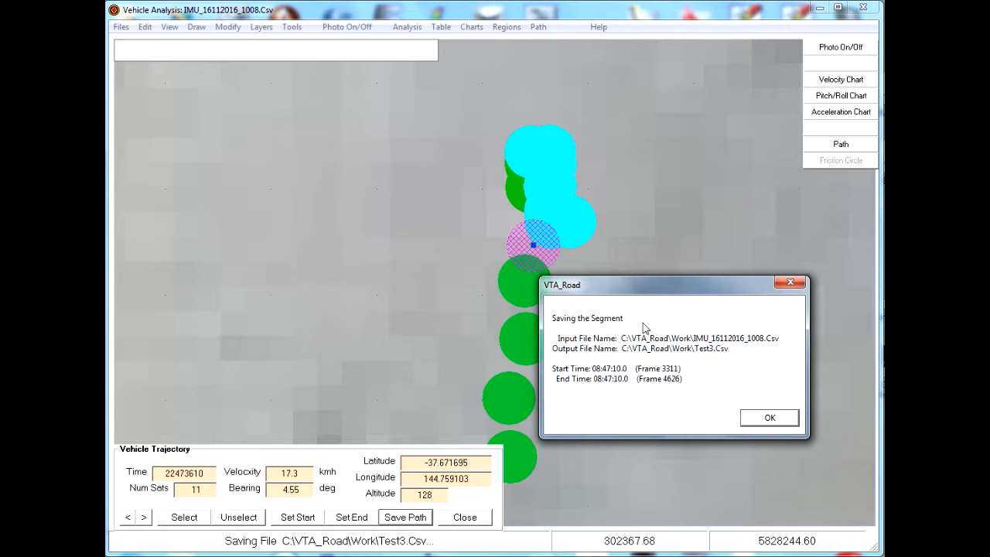
left_click(768, 419)
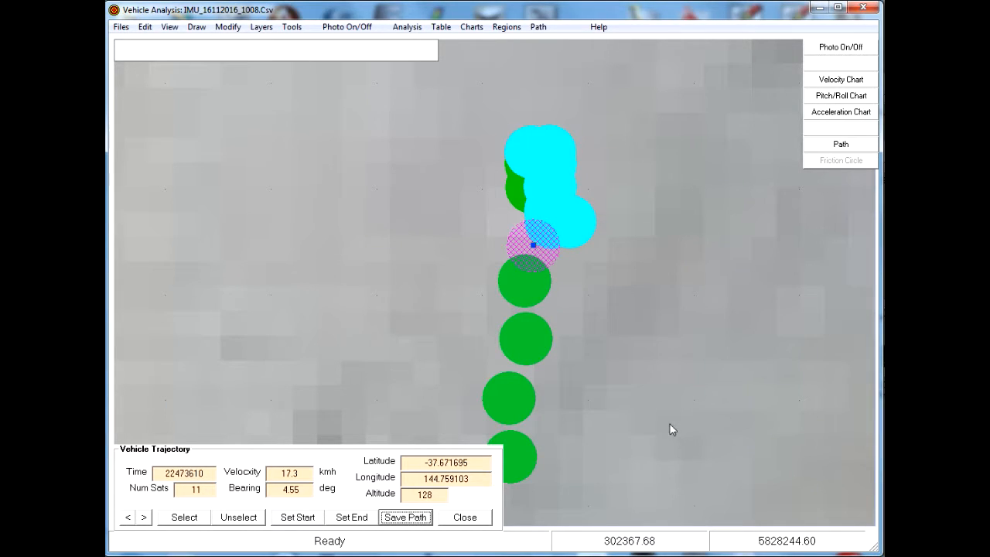
Close the vehicle trajectory panel and zoom out to the full track extents.
right_click(628, 351)
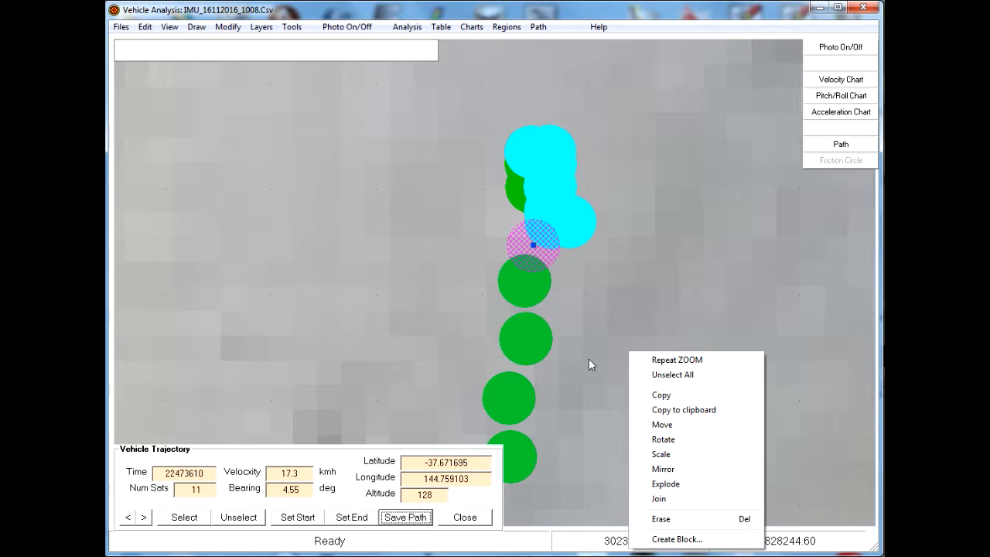
left_click(588, 368)
left_click(465, 517)
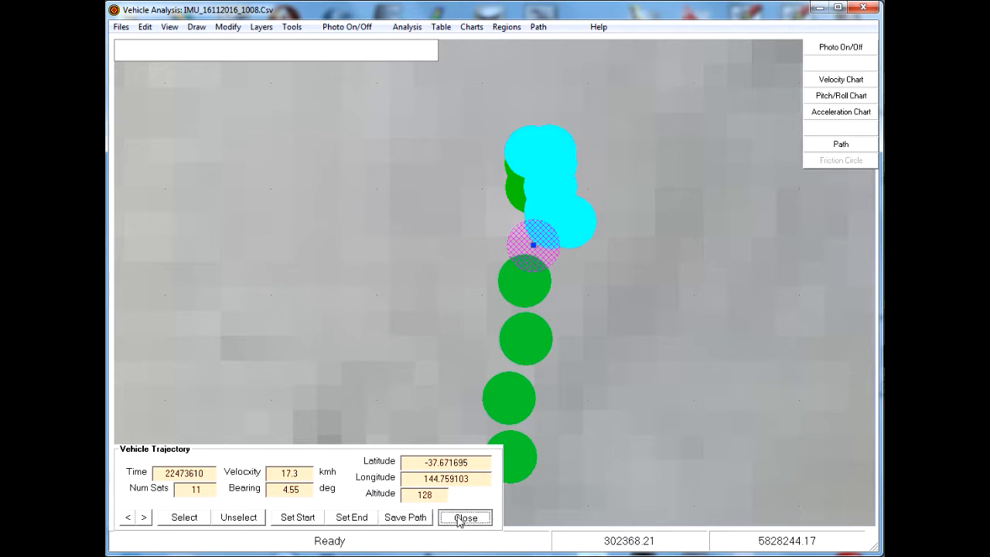
right_click(617, 281)
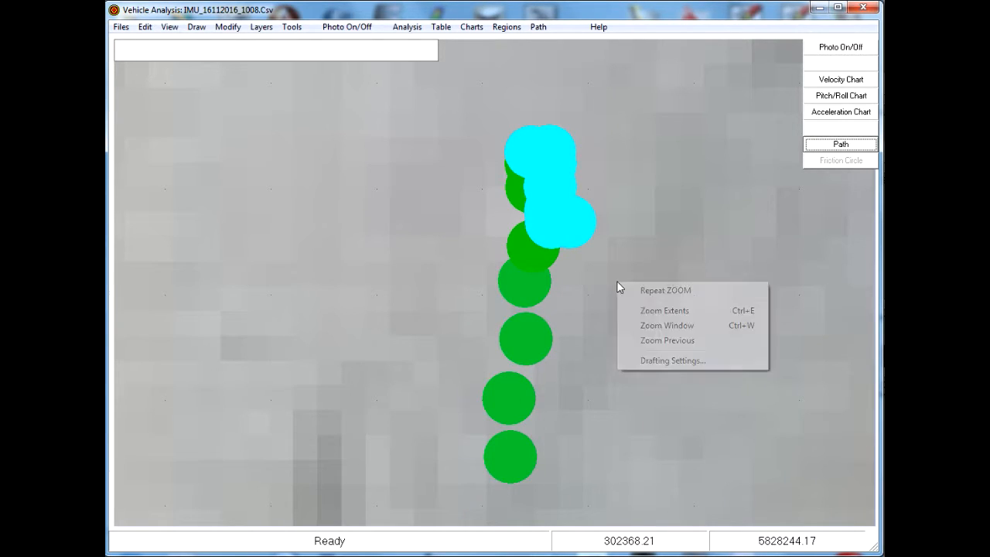
left_click(646, 311)
right_click(648, 312)
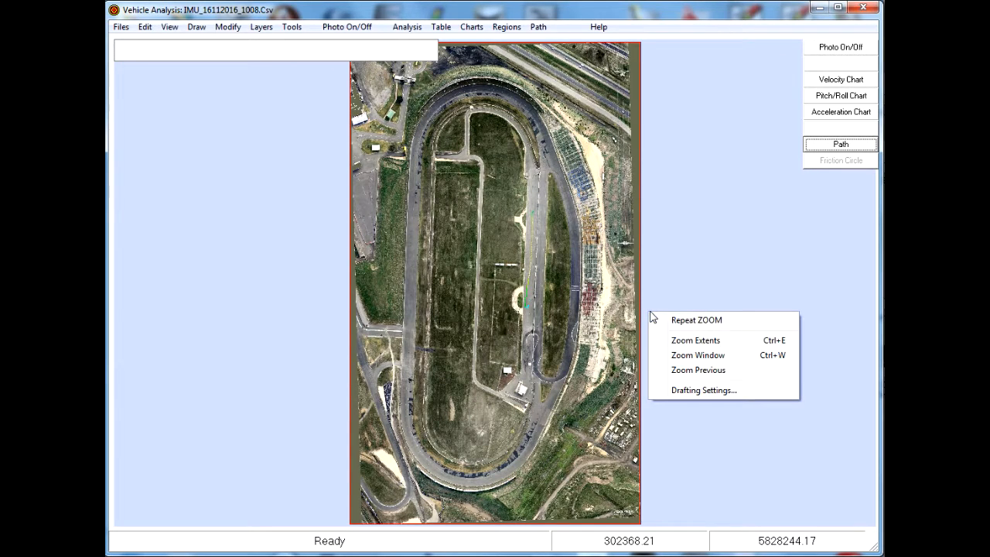
left_click(648, 289)
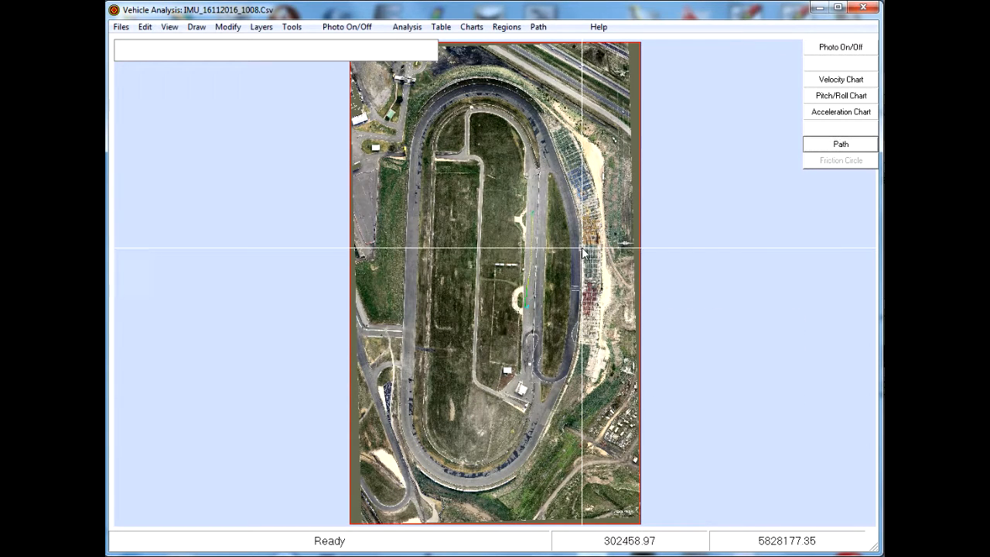
Start a new file without saving changes to the current one.
left_click(118, 29)
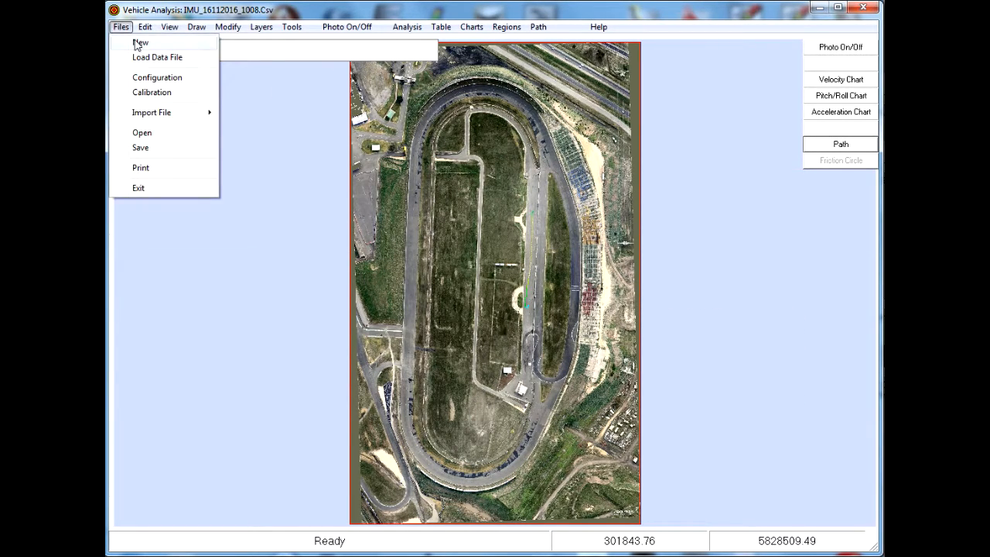
left_click(138, 40)
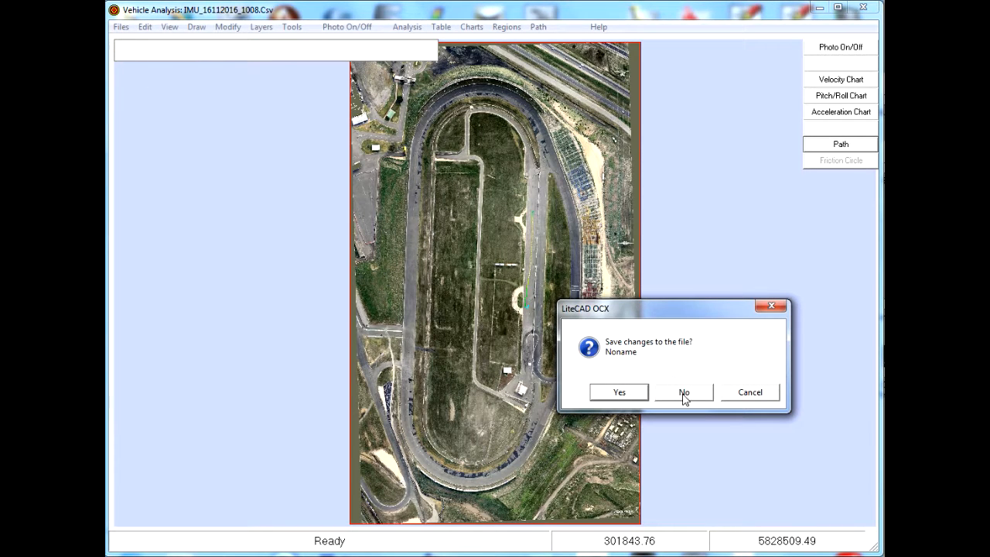
left_click(684, 392)
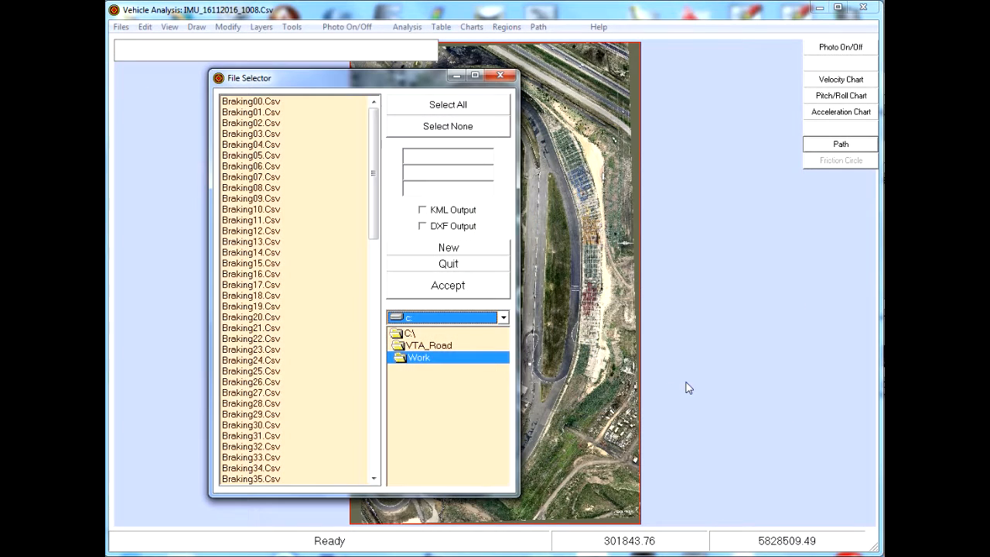
Load the Test3.Csv data file from the Work folder.
left_click_drag(373, 220, 380, 464)
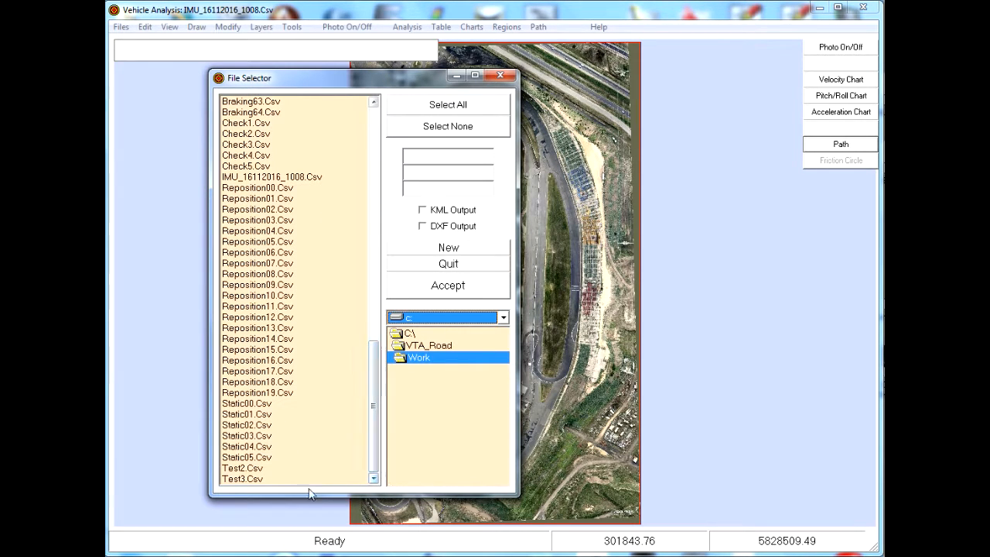
left_click(233, 480)
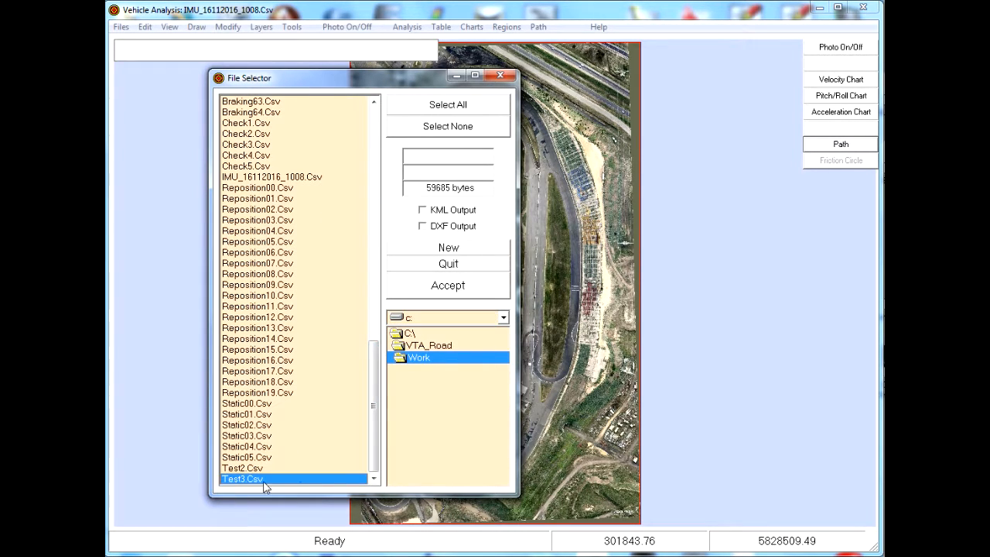
left_click(454, 287)
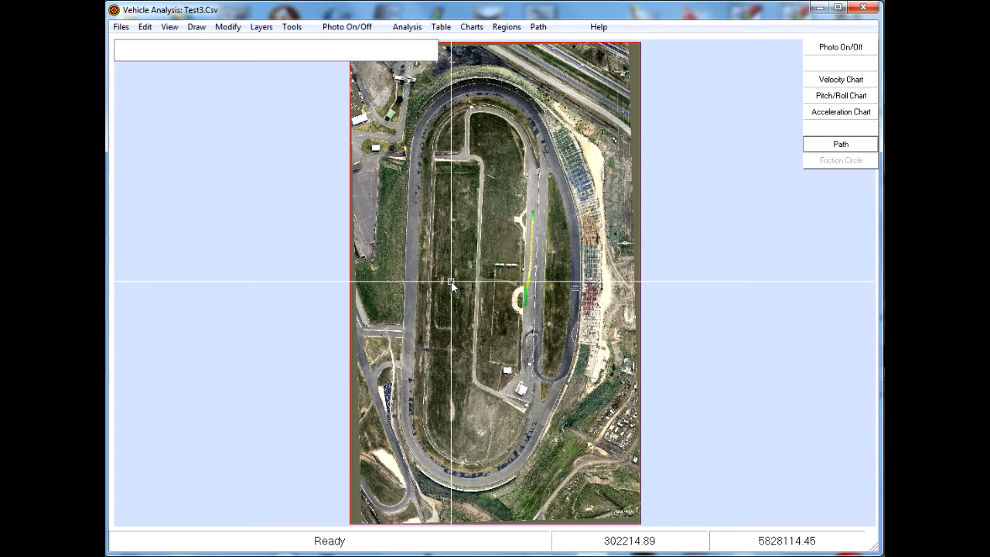
Review the velocity and acceleration charts for the loaded Test3 segment.
right_click(457, 307)
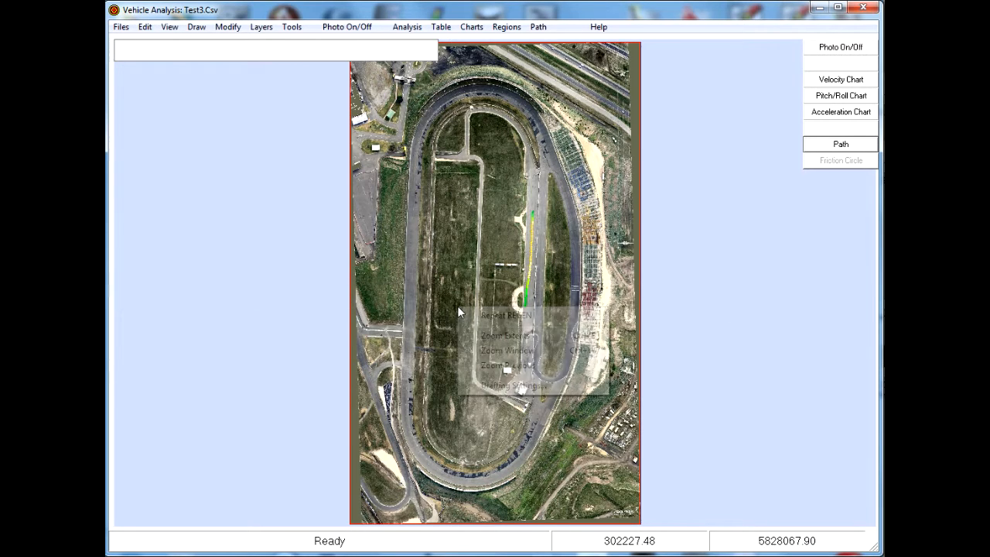
left_click(504, 351)
left_click(506, 307)
left_click(561, 198)
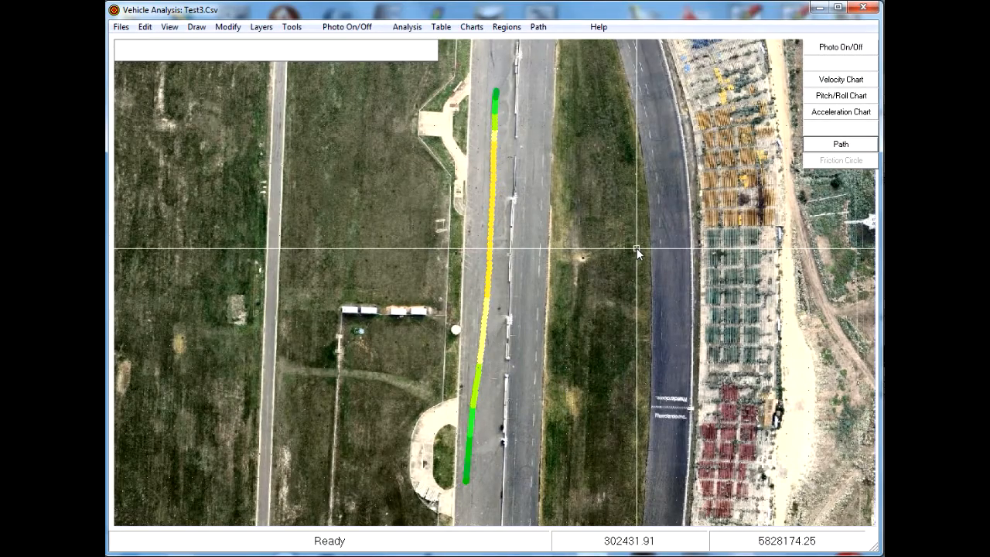
left_click(840, 82)
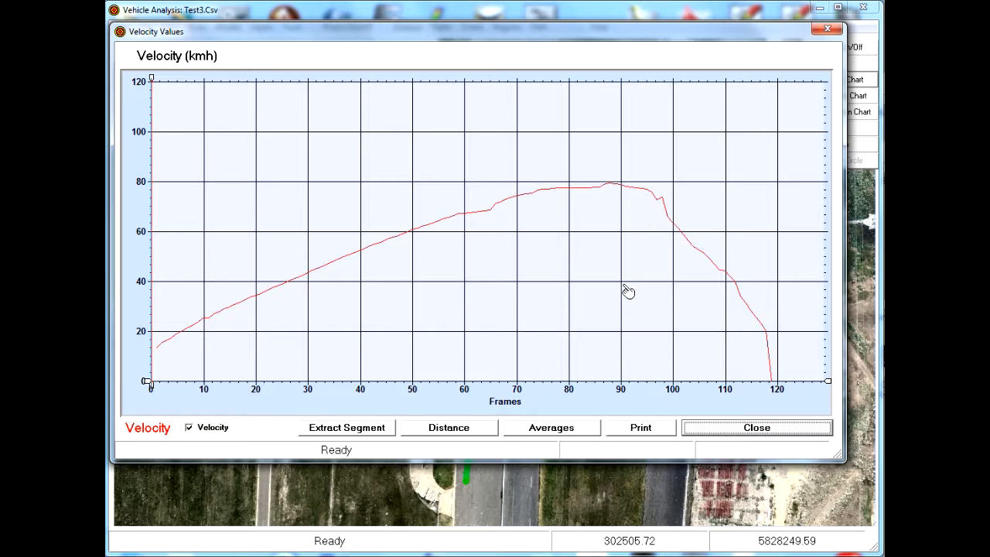
left_click(765, 433)
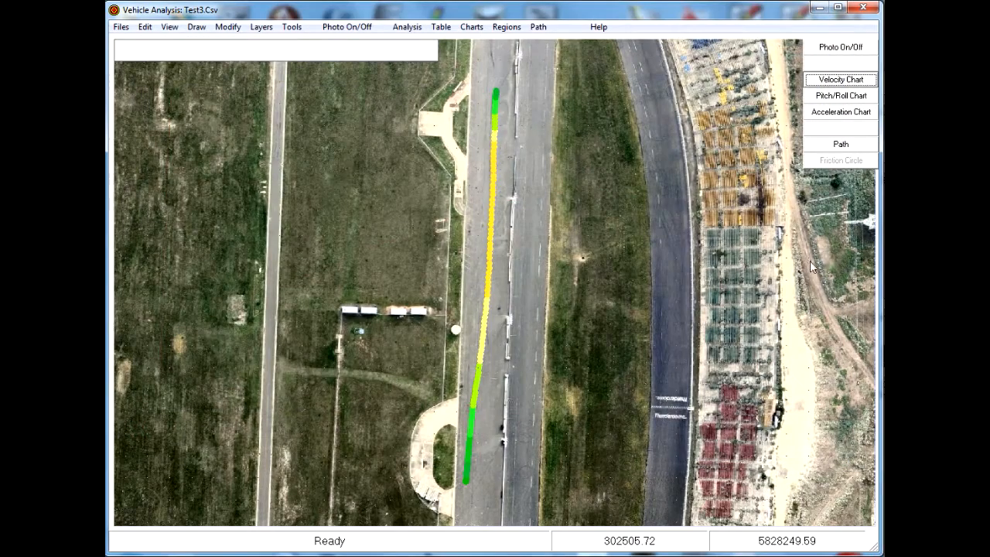
left_click(845, 115)
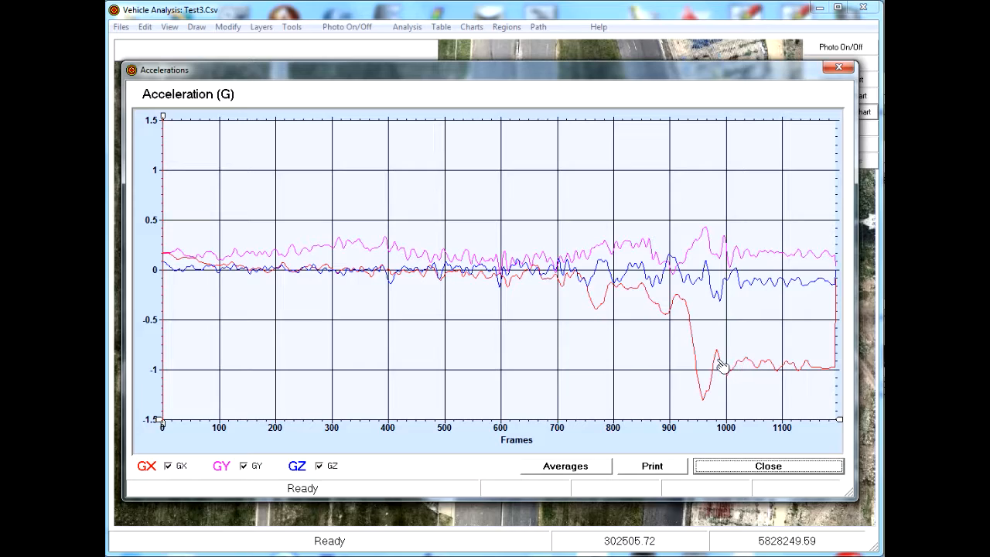
left_click(775, 467)
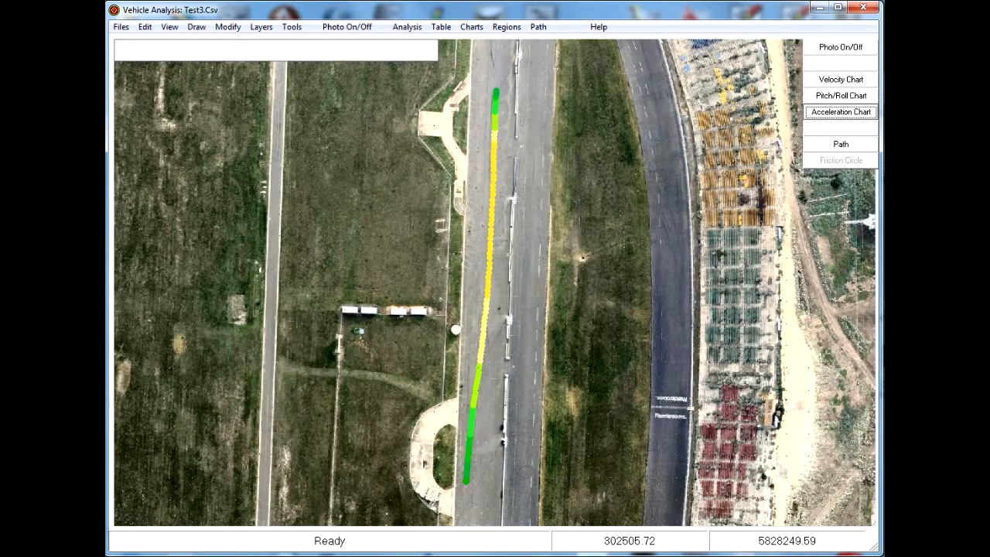